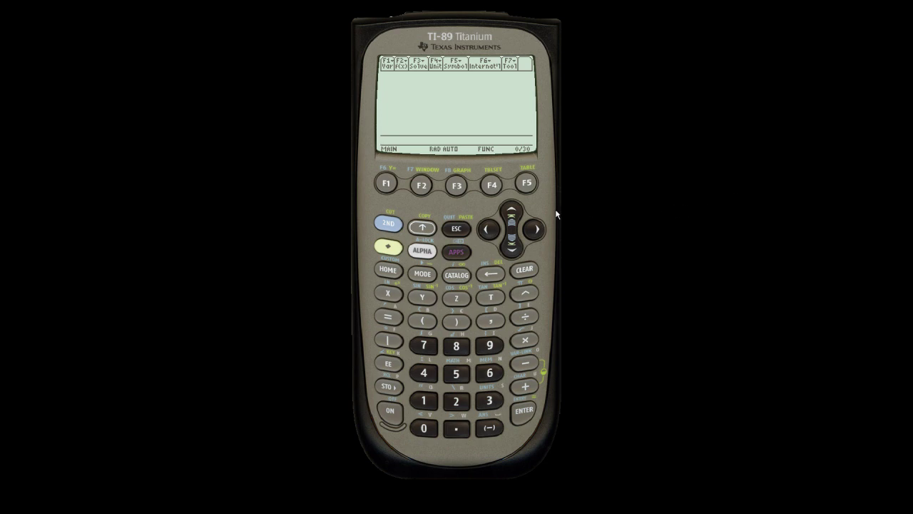
In the Y= editor, delete y1's sine expression and enter x^2 instead
{"action": "left_click", "coordinate": [392, 249]}
{"action": "left_click", "coordinate": [383, 186]}
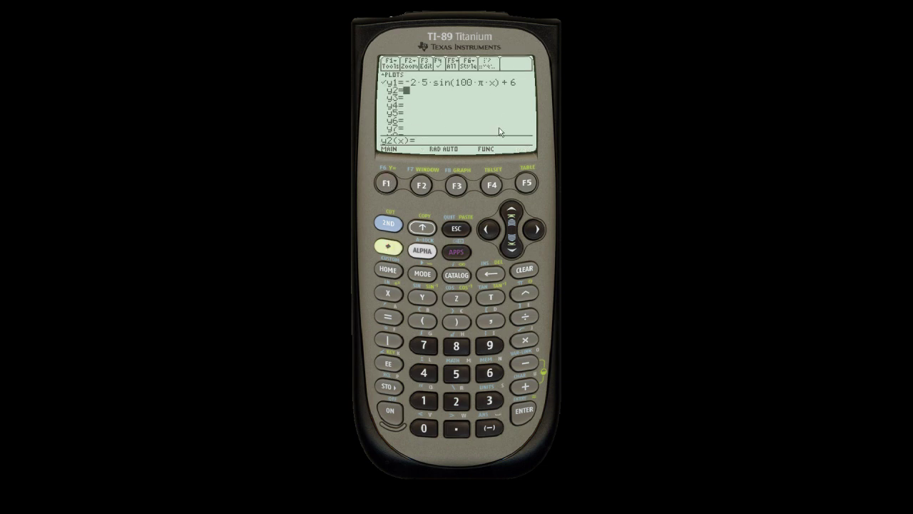
{"action": "left_click", "coordinate": [510, 214]}
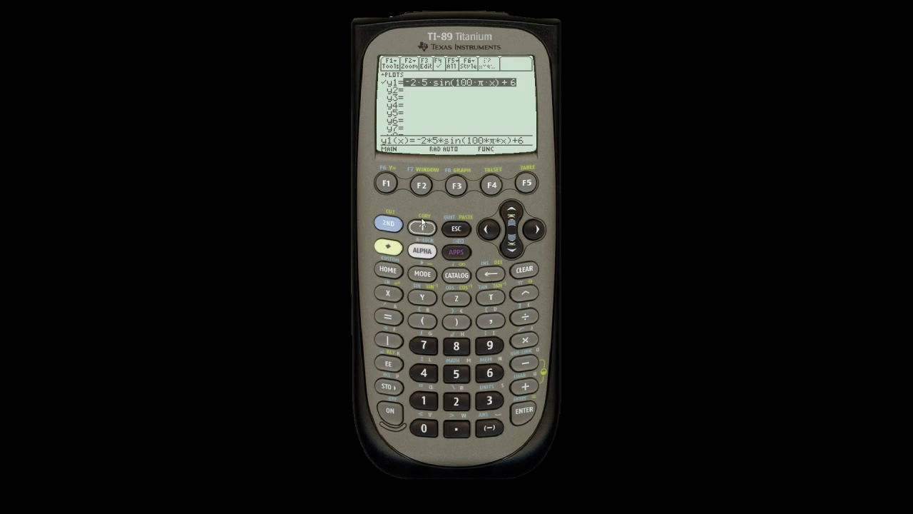
{"action": "left_click", "coordinate": [490, 276]}
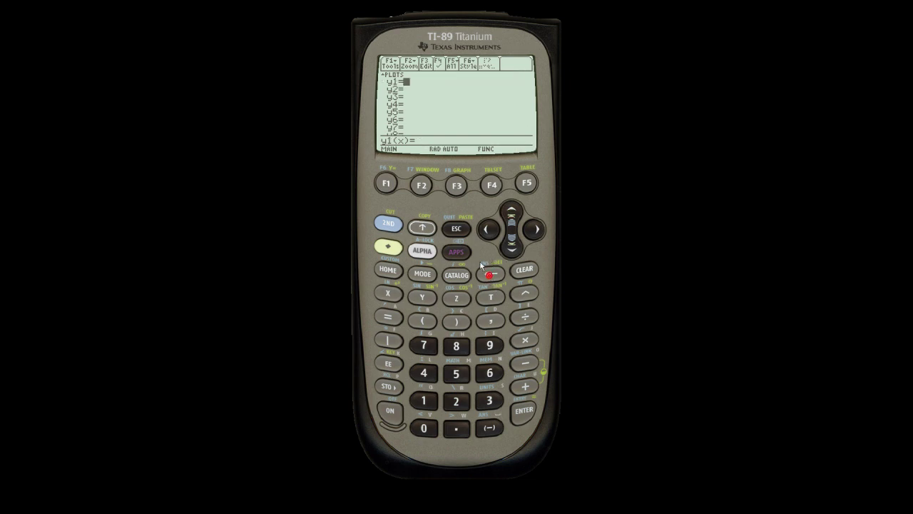
{"action": "left_click", "coordinate": [389, 295]}
{"action": "left_click", "coordinate": [457, 401]}
{"action": "left_click", "coordinate": [523, 409]}
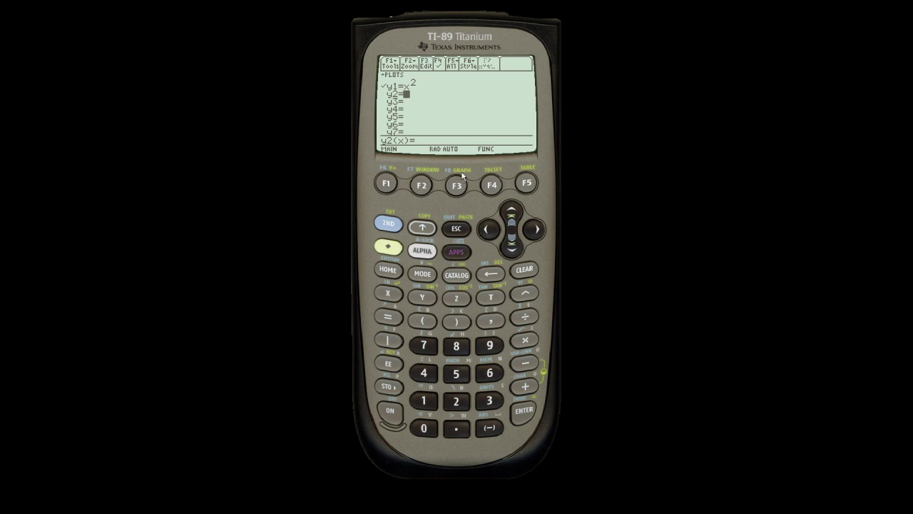
{"action": "left_click", "coordinate": [389, 246]}
Graph y1=x^2, try a ZoomBox, and dismiss the resulting zoom error
{"action": "left_click", "coordinate": [455, 187]}
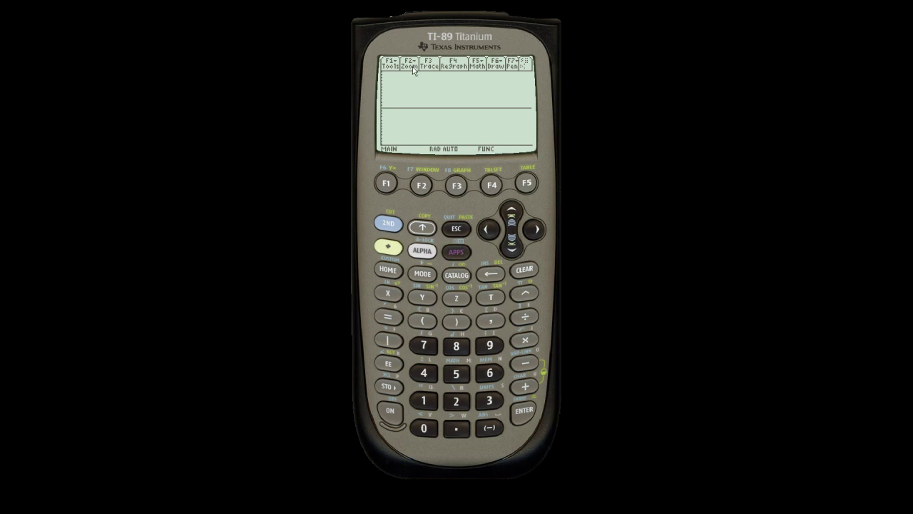
{"action": "left_click", "coordinate": [422, 185]}
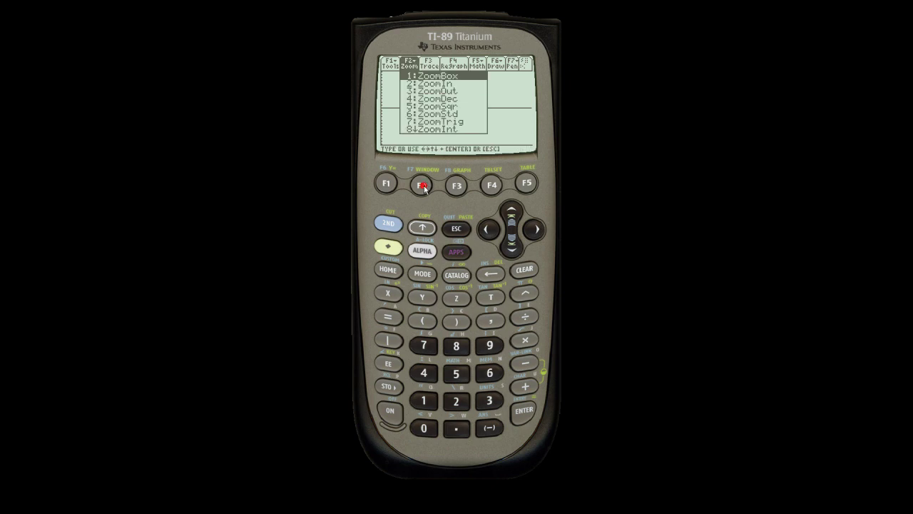
{"action": "key", "text": "Return"}
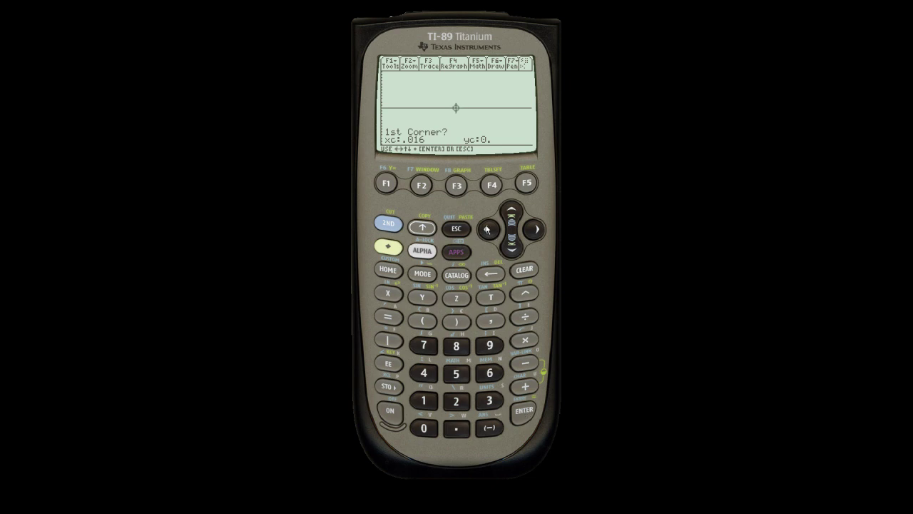
{"action": "left_click", "coordinate": [522, 419]}
{"action": "left_click", "coordinate": [521, 419]}
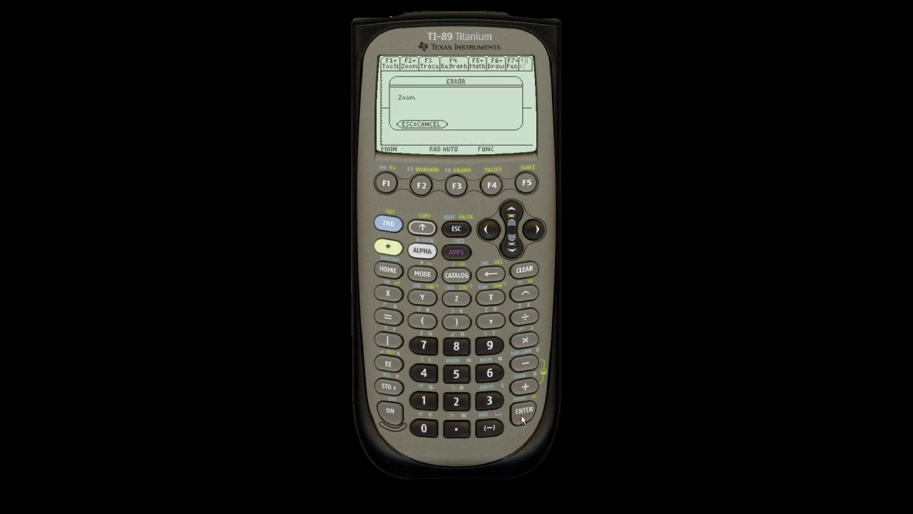
{"action": "left_click", "coordinate": [518, 412]}
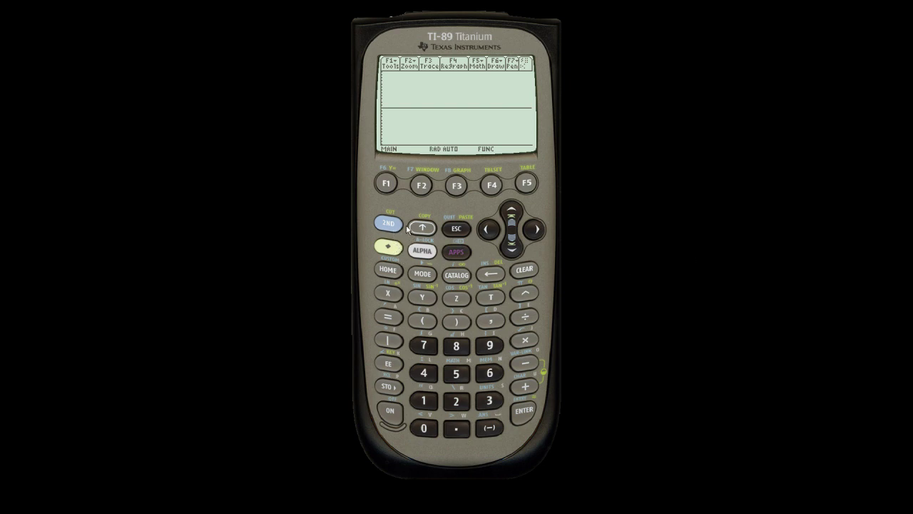
Apply ZoomDec from the Zoom menu so the parabola shows with both axes
{"action": "left_click", "coordinate": [423, 186]}
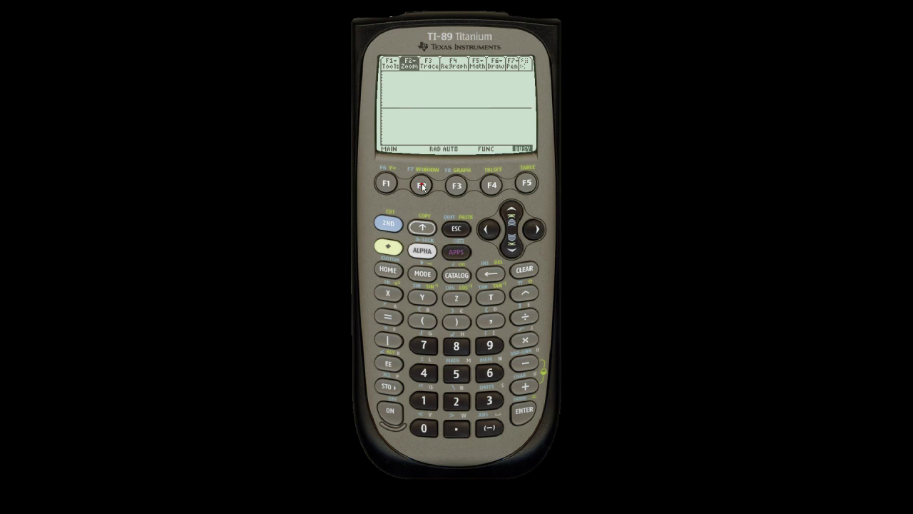
{"action": "left_click", "coordinate": [513, 251]}
{"action": "left_click", "coordinate": [514, 252]}
{"action": "left_click", "coordinate": [514, 251]}
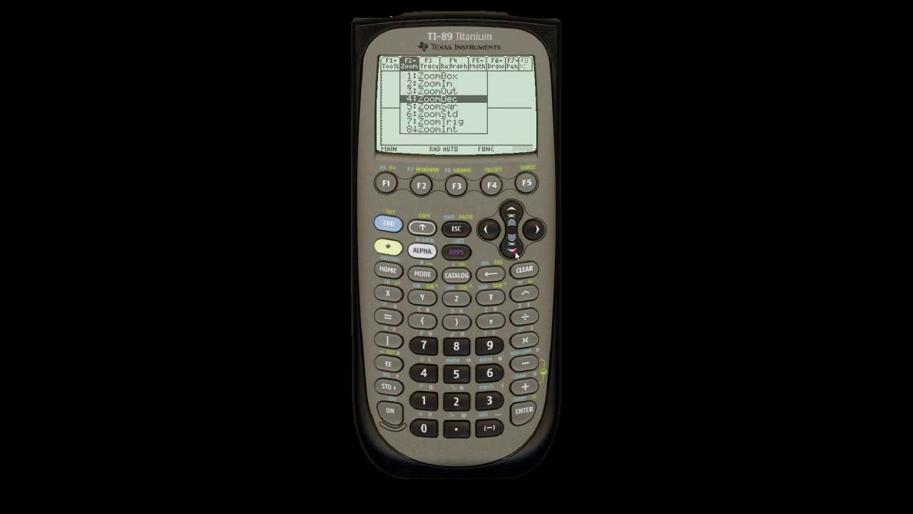
{"action": "left_click", "coordinate": [514, 251]}
{"action": "left_click", "coordinate": [514, 251]}
{"action": "left_click", "coordinate": [519, 410]}
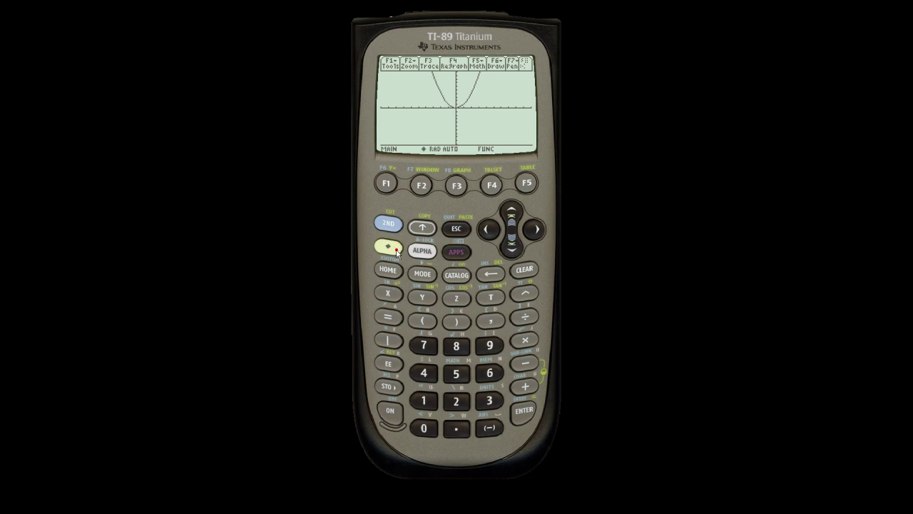
Define y2=x^3 and graph it together with x^2
{"action": "left_click", "coordinate": [386, 184]}
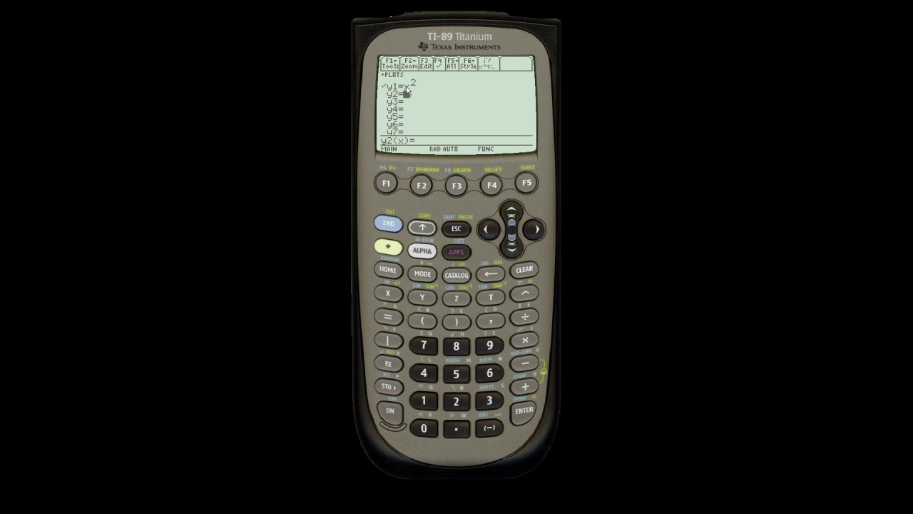
{"action": "left_click", "coordinate": [397, 298]}
{"action": "left_click", "coordinate": [526, 293]}
{"action": "left_click", "coordinate": [491, 400]}
{"action": "left_click", "coordinate": [519, 412]}
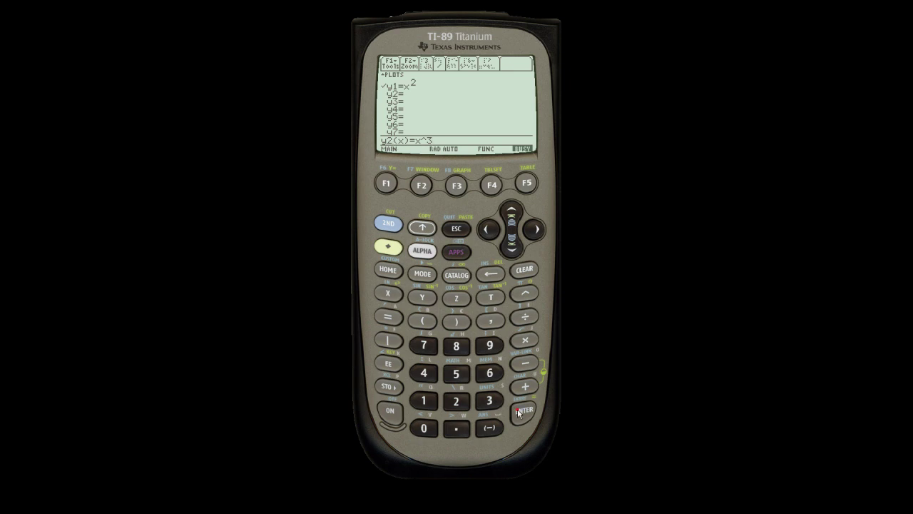
{"action": "left_click", "coordinate": [389, 247]}
{"action": "left_click", "coordinate": [459, 191]}
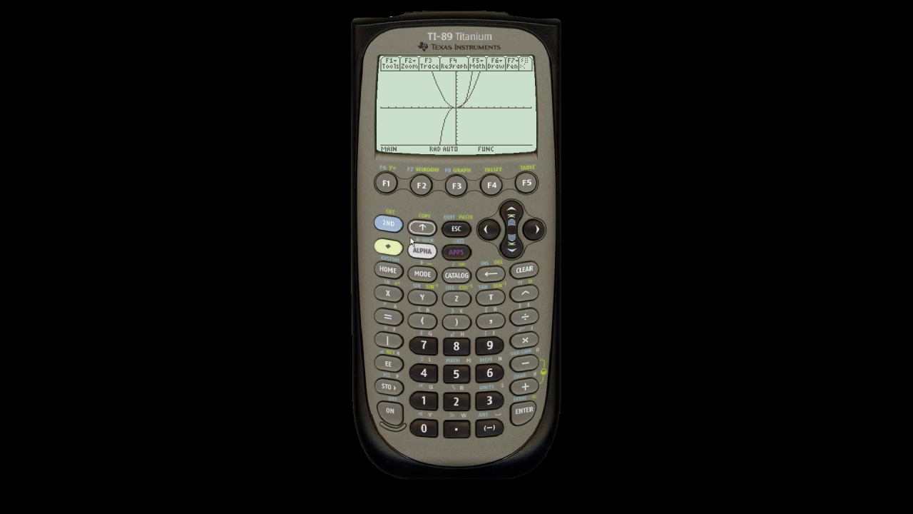
Clear the x^2 expression from y1 and regraph so only x^3 is plotted
{"action": "left_click", "coordinate": [391, 247]}
{"action": "left_click", "coordinate": [390, 180]}
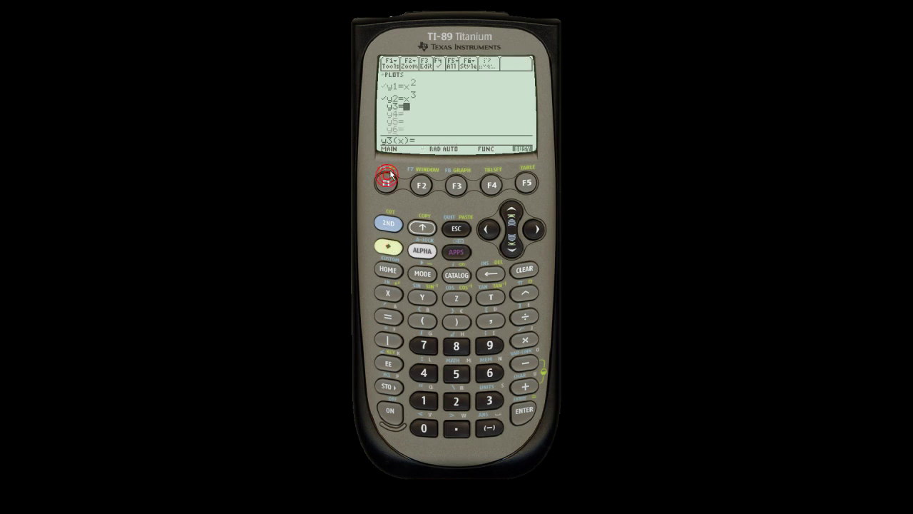
{"action": "left_click", "coordinate": [510, 213]}
{"action": "left_click", "coordinate": [510, 213]}
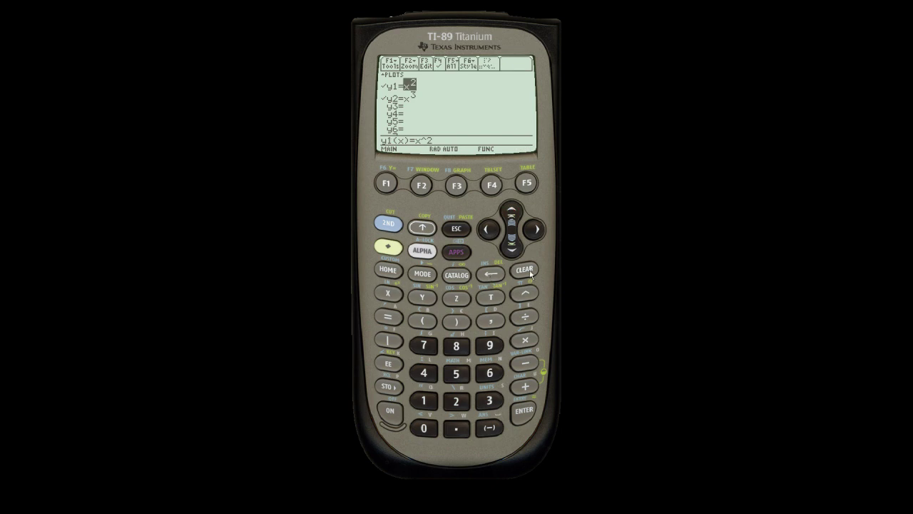
{"action": "left_click", "coordinate": [495, 272]}
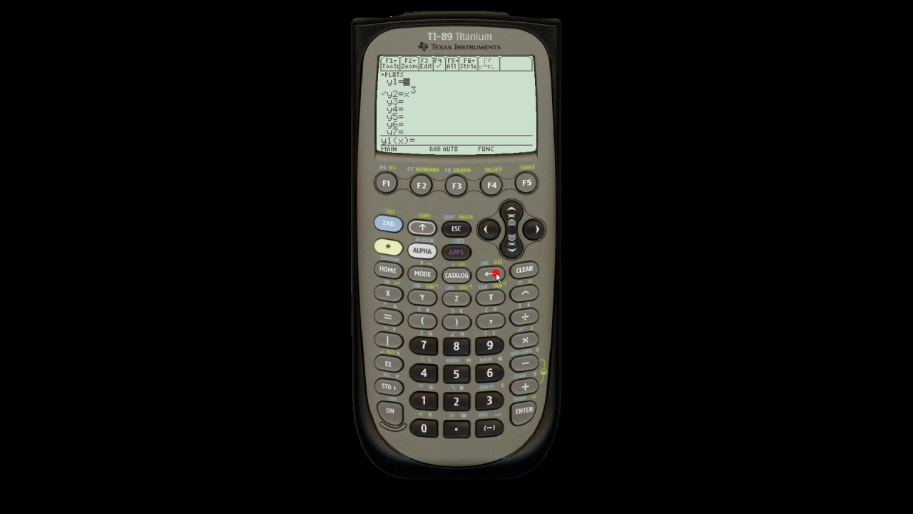
{"action": "left_click", "coordinate": [523, 412]}
{"action": "left_click", "coordinate": [462, 184]}
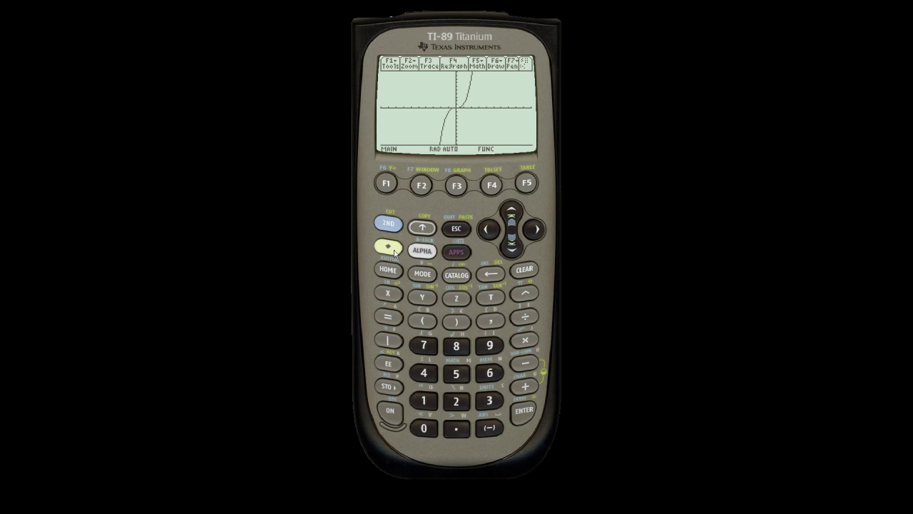
Show the y2 table and set the first x value to -3, after briefly trying 5
{"action": "left_click", "coordinate": [396, 253]}
{"action": "left_click", "coordinate": [527, 183]}
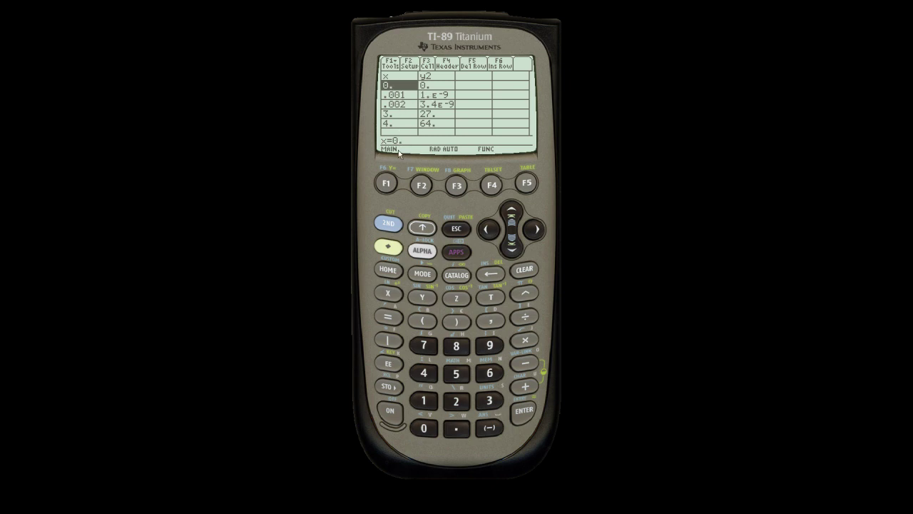
{"action": "left_click", "coordinate": [491, 428]}
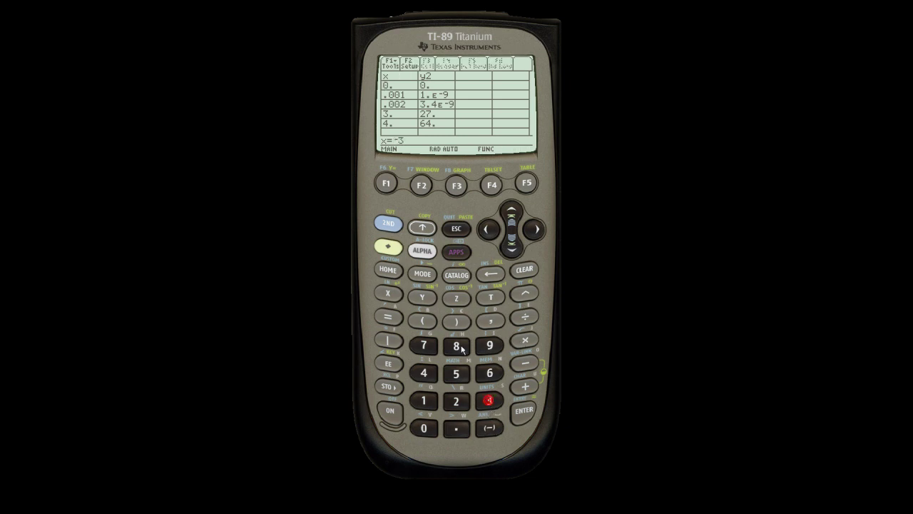
{"action": "left_click", "coordinate": [489, 401]}
{"action": "left_click", "coordinate": [523, 412]}
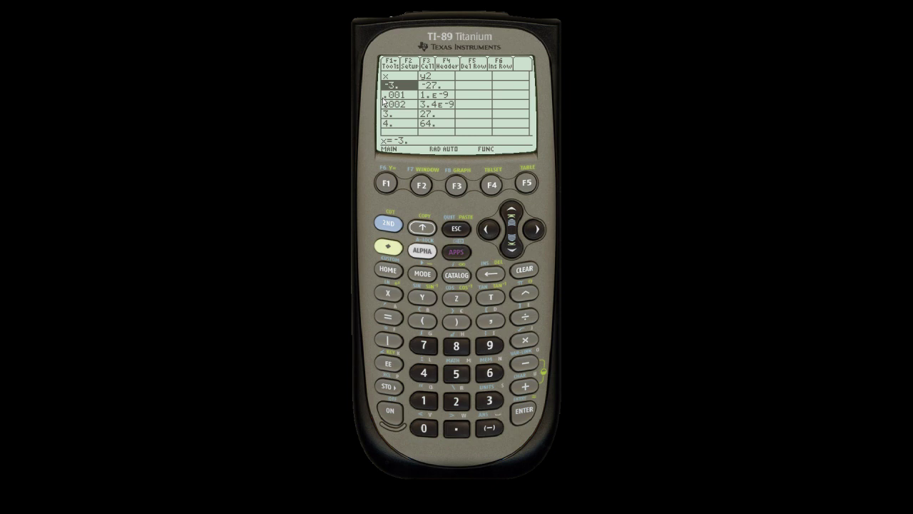
{"action": "left_click", "coordinate": [457, 375]}
{"action": "left_click", "coordinate": [517, 422]}
{"action": "left_click", "coordinate": [491, 429]}
{"action": "left_click", "coordinate": [489, 400]}
{"action": "left_click", "coordinate": [522, 410]}
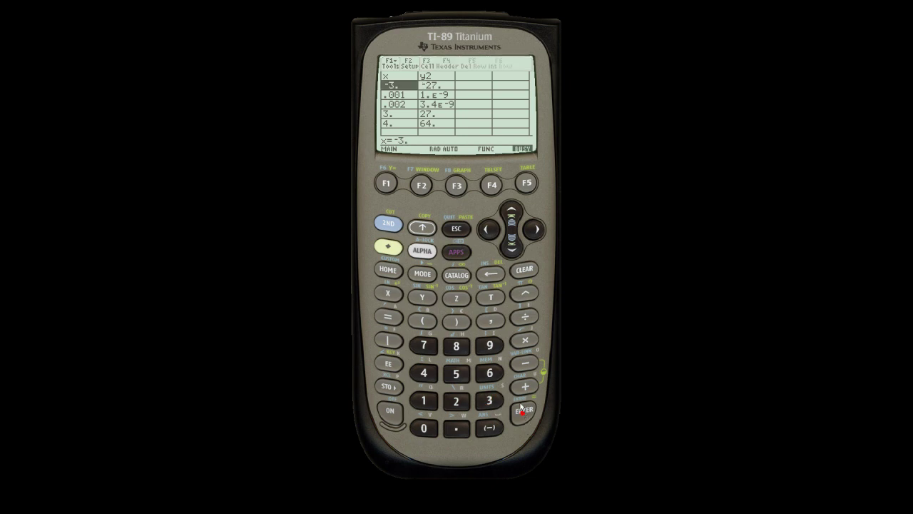
Change the second x value from .001 to -2, then scroll the rows and back to -3
{"action": "left_click", "coordinate": [511, 251]}
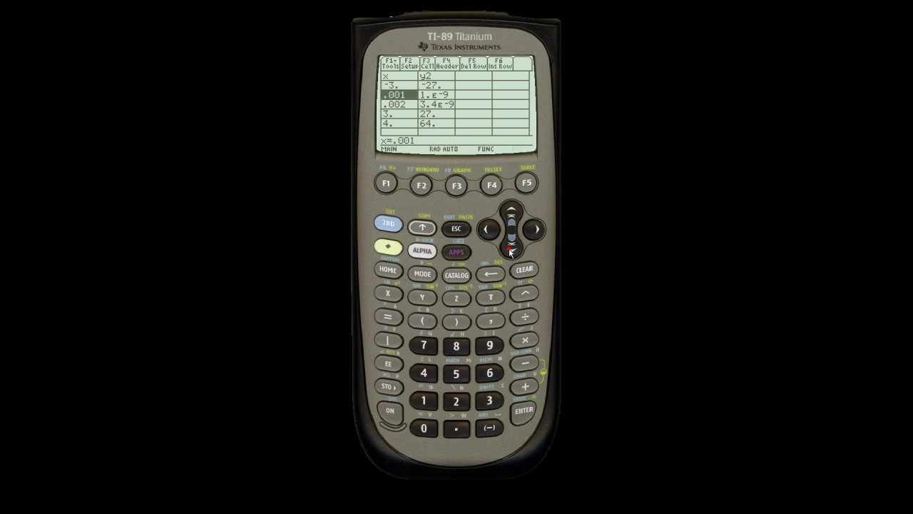
{"action": "left_click", "coordinate": [489, 427]}
{"action": "left_click", "coordinate": [457, 402]}
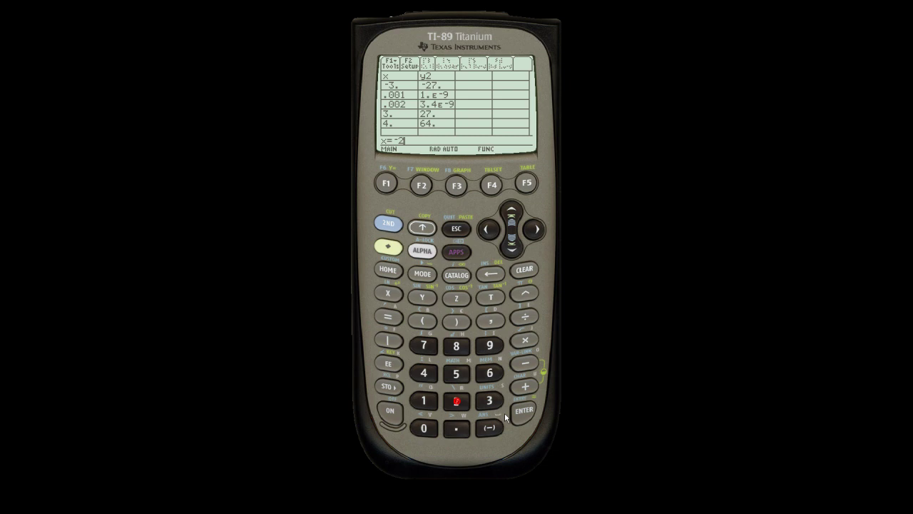
{"action": "left_click", "coordinate": [521, 411]}
{"action": "left_click", "coordinate": [509, 249]}
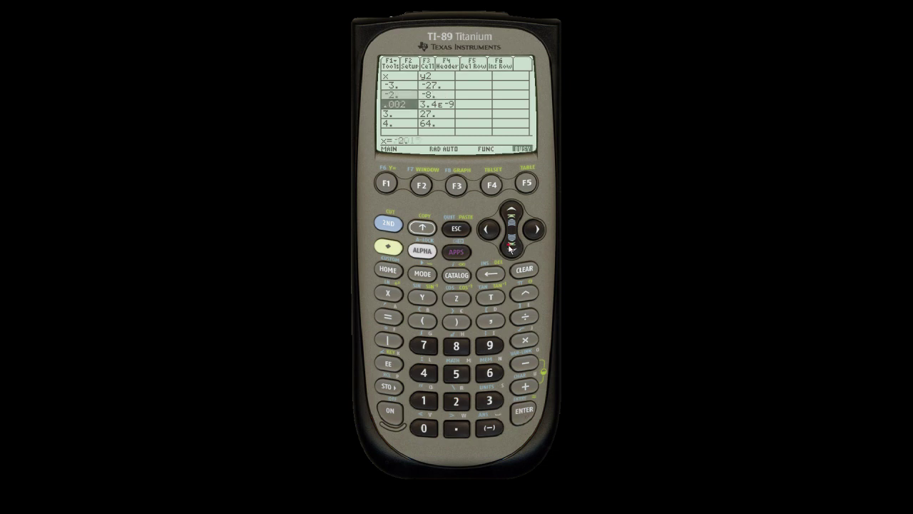
{"action": "left_click", "coordinate": [509, 248]}
{"action": "left_click", "coordinate": [509, 248]}
{"action": "left_click", "coordinate": [510, 248]}
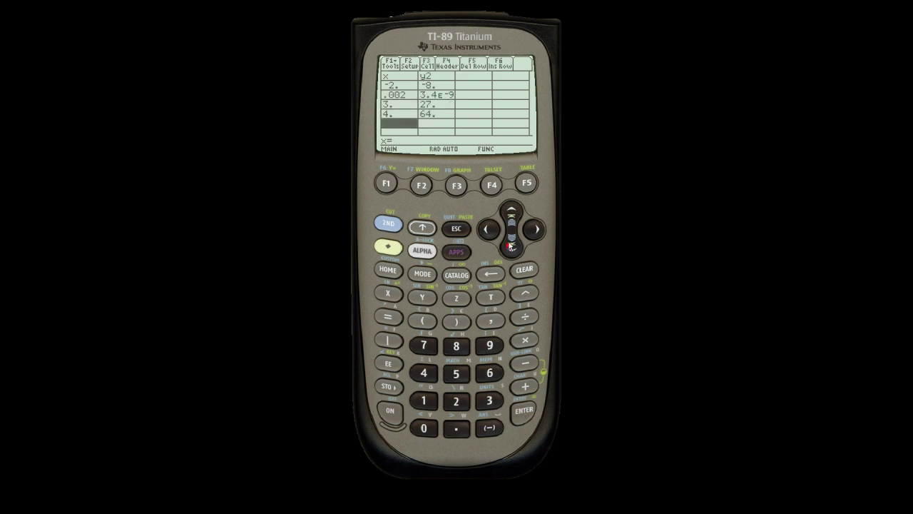
{"action": "left_click", "coordinate": [508, 213]}
{"action": "left_click", "coordinate": [508, 212]}
{"action": "left_click", "coordinate": [508, 213]}
{"action": "left_click", "coordinate": [508, 212]}
{"action": "left_click", "coordinate": [508, 213]}
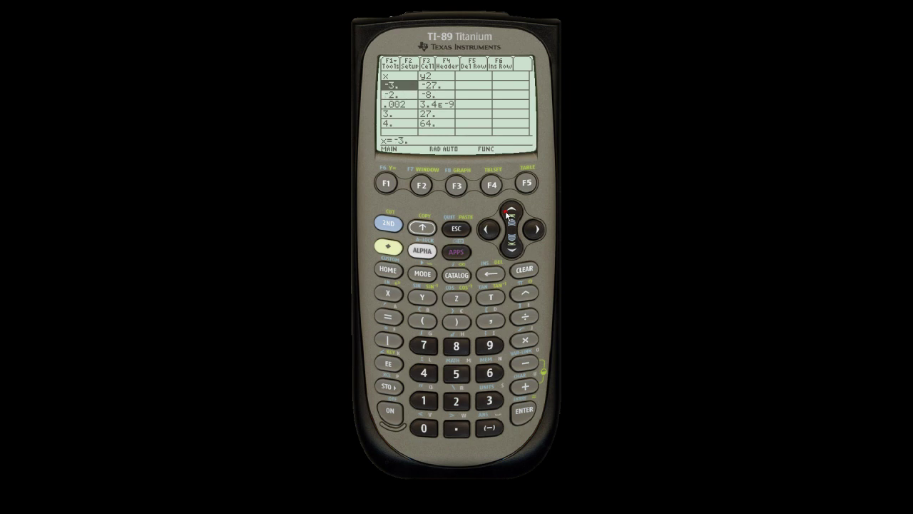
Set the table to AUTO with tblStart -3 and Δtbl 1
{"action": "left_click", "coordinate": [422, 184]}
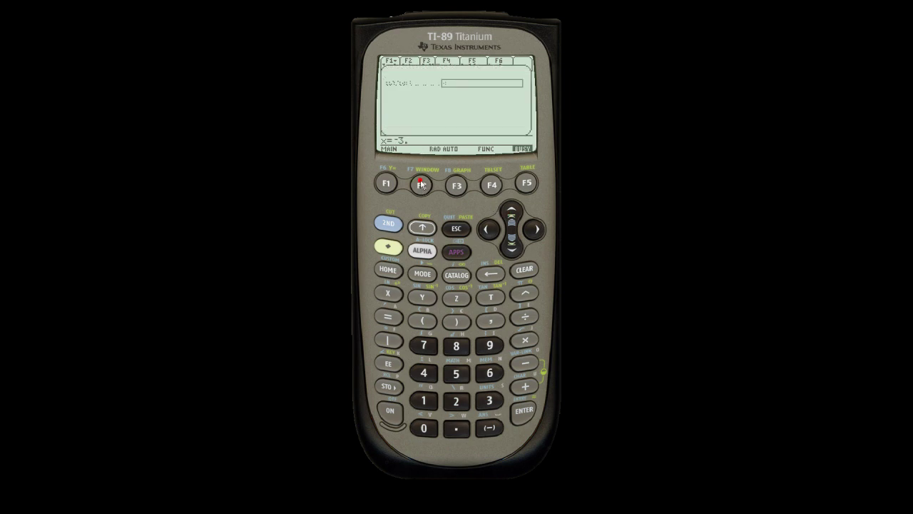
{"action": "left_click", "coordinate": [533, 230]}
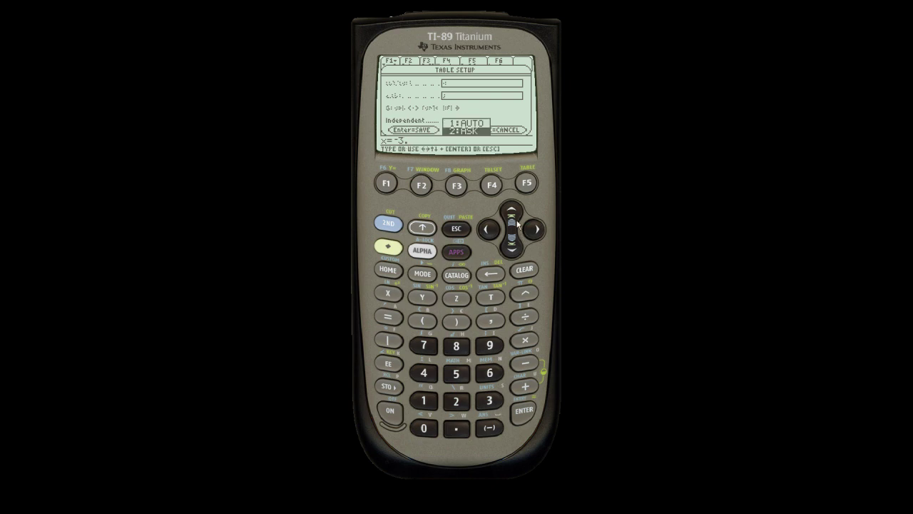
{"action": "left_click", "coordinate": [519, 224]}
{"action": "left_click", "coordinate": [519, 417]}
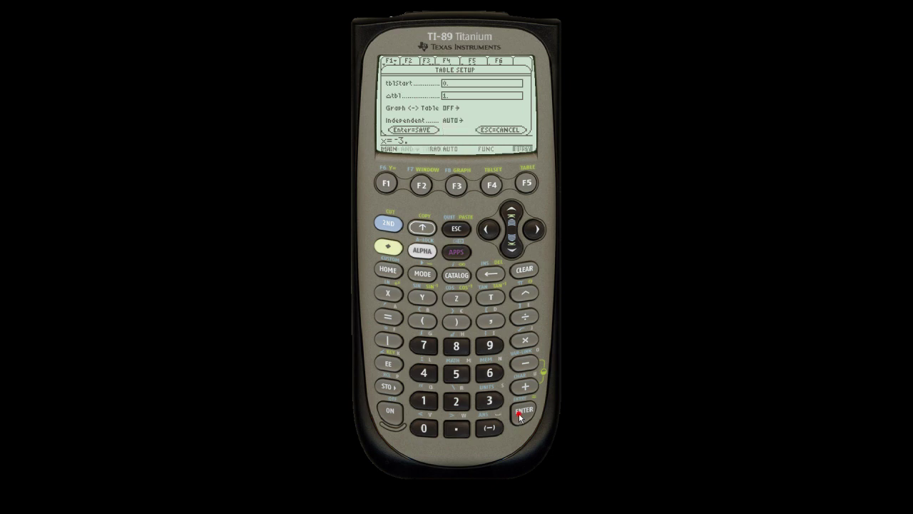
{"action": "left_click", "coordinate": [510, 211]}
{"action": "left_click", "coordinate": [511, 211]}
{"action": "left_click", "coordinate": [511, 212]}
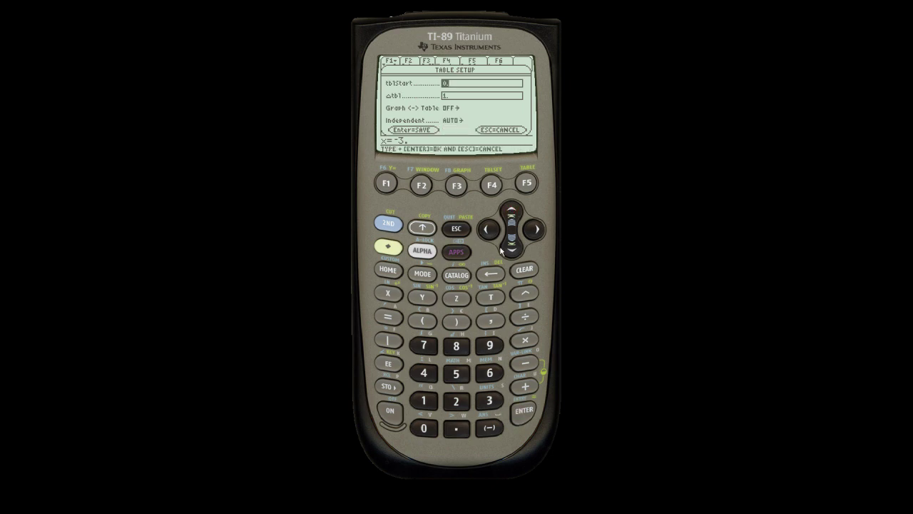
{"action": "left_click", "coordinate": [487, 428]}
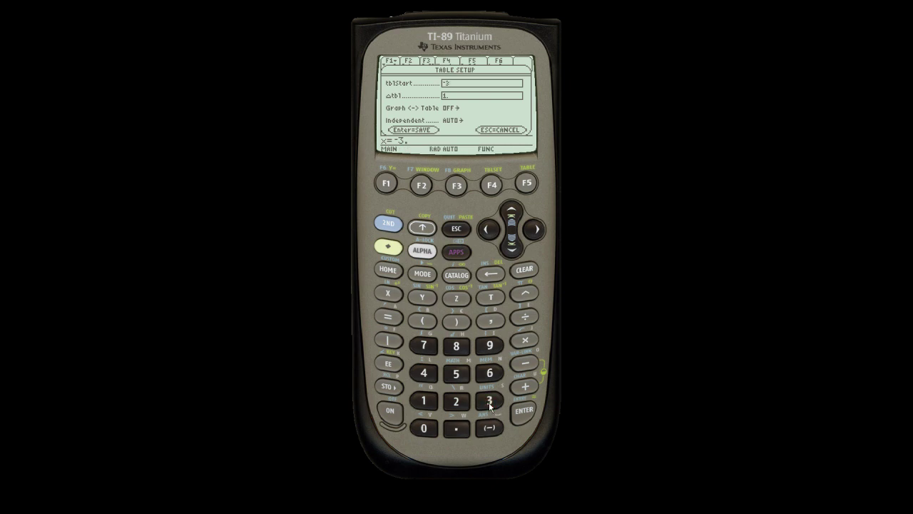
{"action": "left_click", "coordinate": [518, 248]}
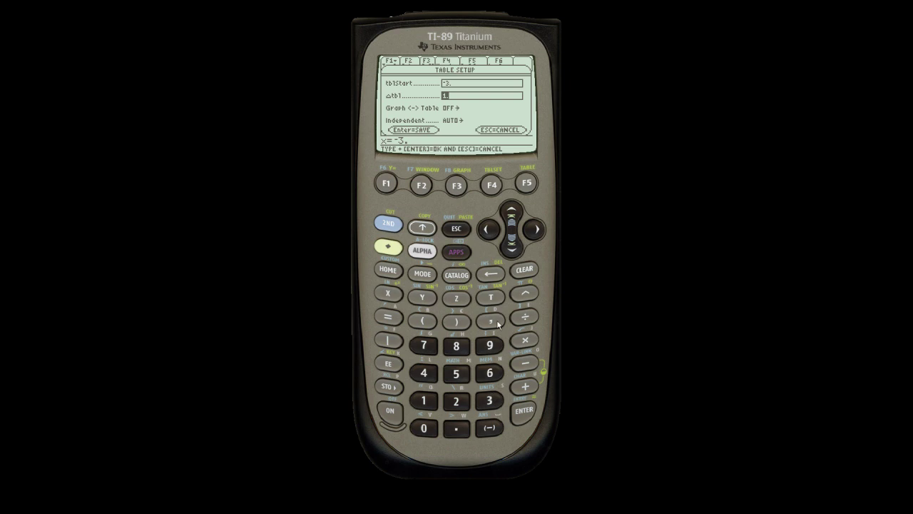
{"action": "left_click", "coordinate": [526, 411]}
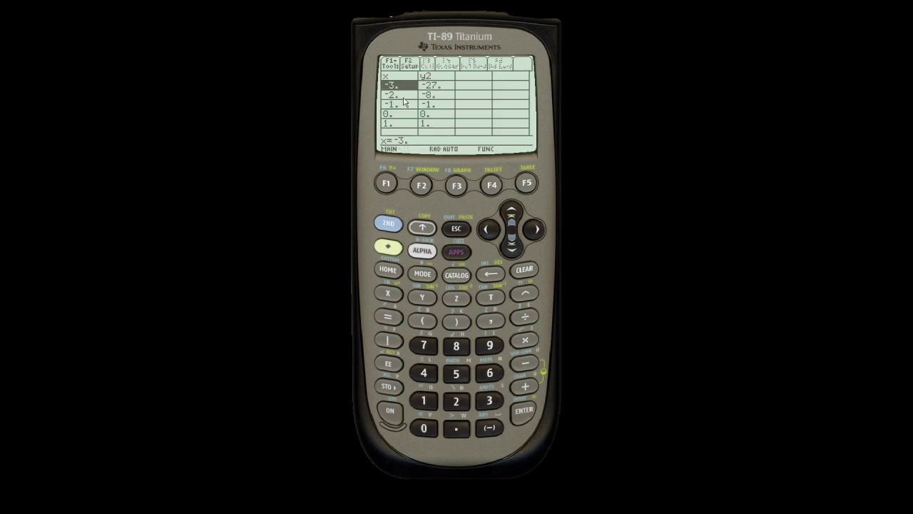
Scroll down the generated table to x = 11, where y2 is 1.33E3
{"action": "left_click", "coordinate": [511, 247]}
{"action": "left_click", "coordinate": [510, 247]}
{"action": "left_click", "coordinate": [511, 247]}
{"action": "left_click", "coordinate": [511, 247]}
{"action": "left_click", "coordinate": [510, 247]}
{"action": "left_click", "coordinate": [511, 247]}
{"action": "left_click", "coordinate": [510, 247]}
{"action": "left_click", "coordinate": [511, 247]}
{"action": "left_click", "coordinate": [511, 247]}
{"action": "left_click", "coordinate": [511, 247]}
{"action": "left_click", "coordinate": [511, 247]}
{"action": "left_click", "coordinate": [511, 247]}
{"action": "left_click", "coordinate": [510, 247]}
{"action": "left_click", "coordinate": [511, 246]}
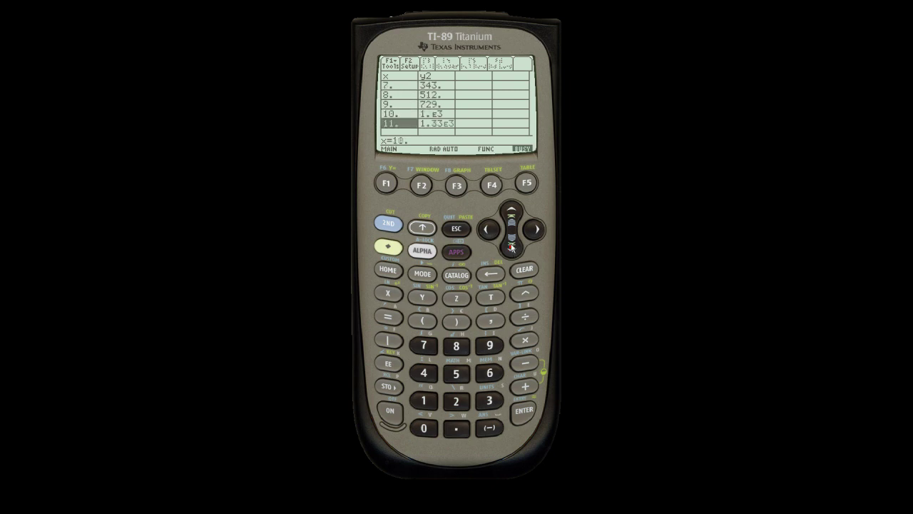
{"action": "left_click", "coordinate": [511, 247]}
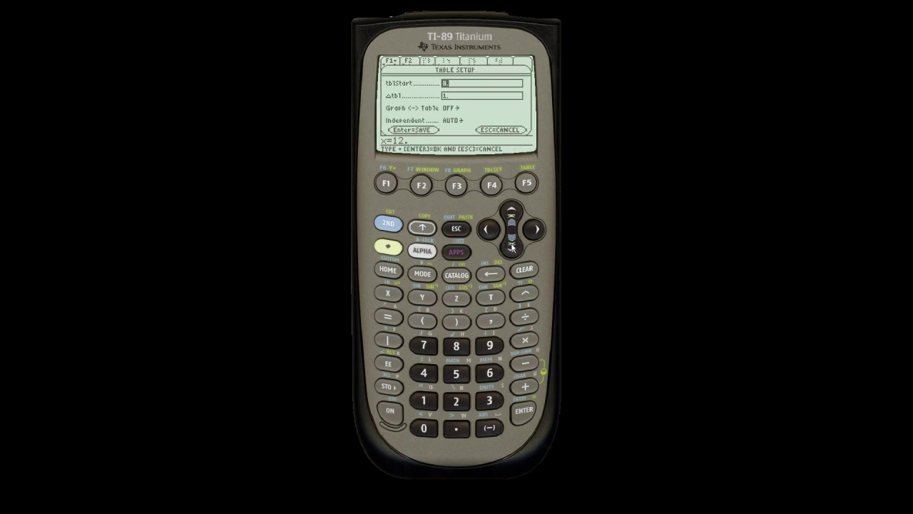
Set tblStart -3 and Δtbl .1, then scroll the table to x = -2.3 (y2 = -12.2)
{"action": "left_click", "coordinate": [490, 428]}
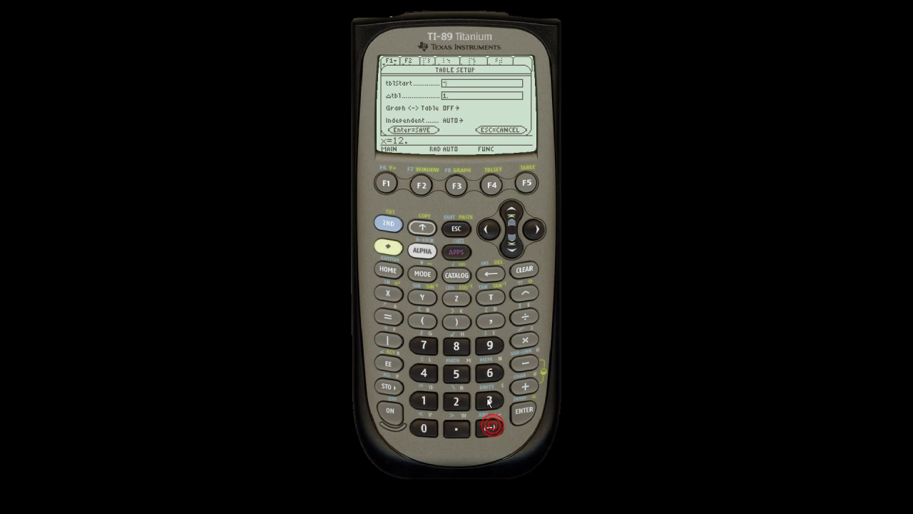
{"action": "left_click", "coordinate": [489, 401]}
{"action": "left_click", "coordinate": [525, 410]}
{"action": "left_click", "coordinate": [512, 248]}
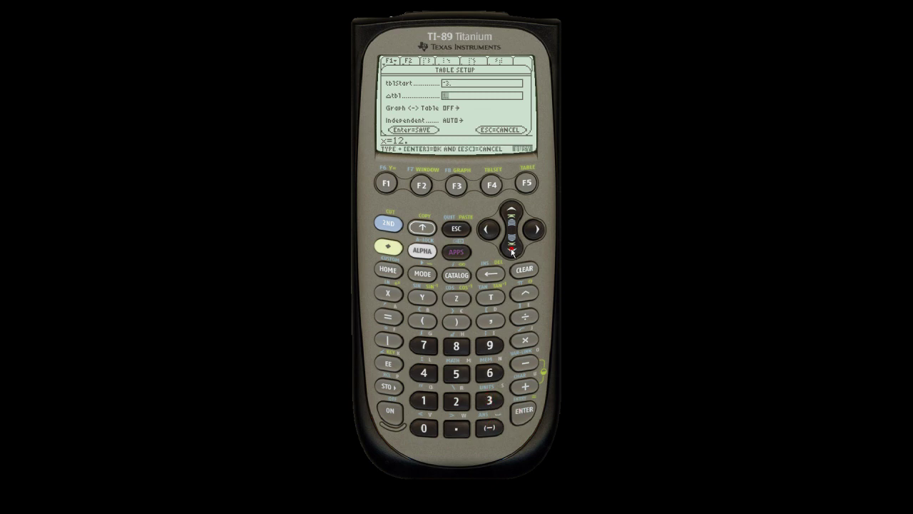
{"action": "left_click", "coordinate": [457, 428]}
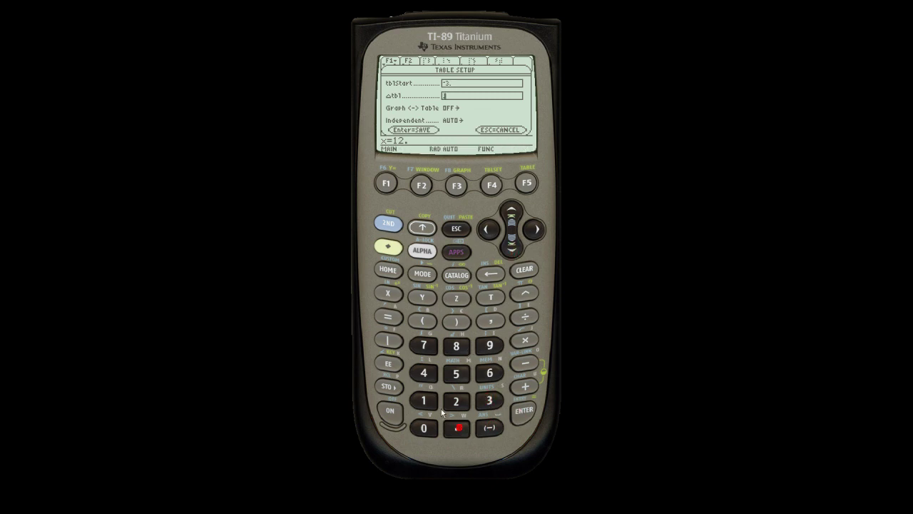
{"action": "left_click", "coordinate": [424, 400]}
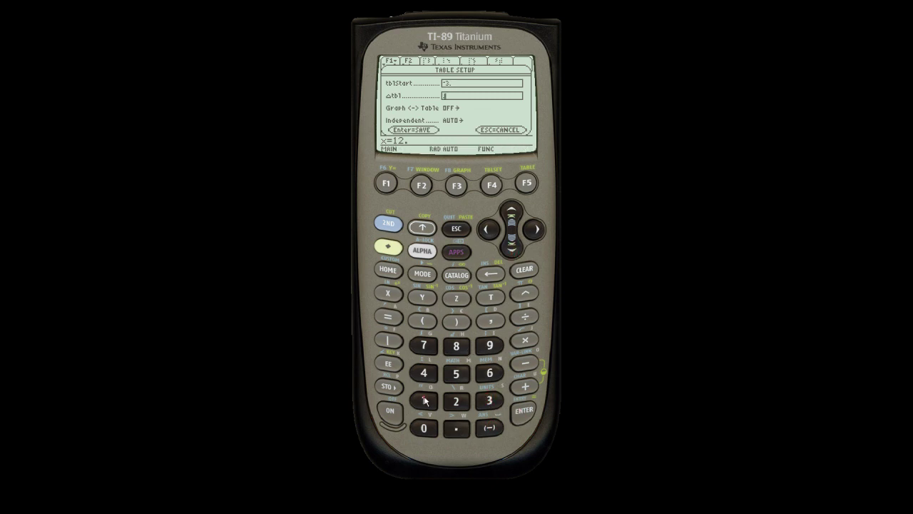
{"action": "left_click", "coordinate": [523, 412]}
{"action": "left_click", "coordinate": [523, 414]}
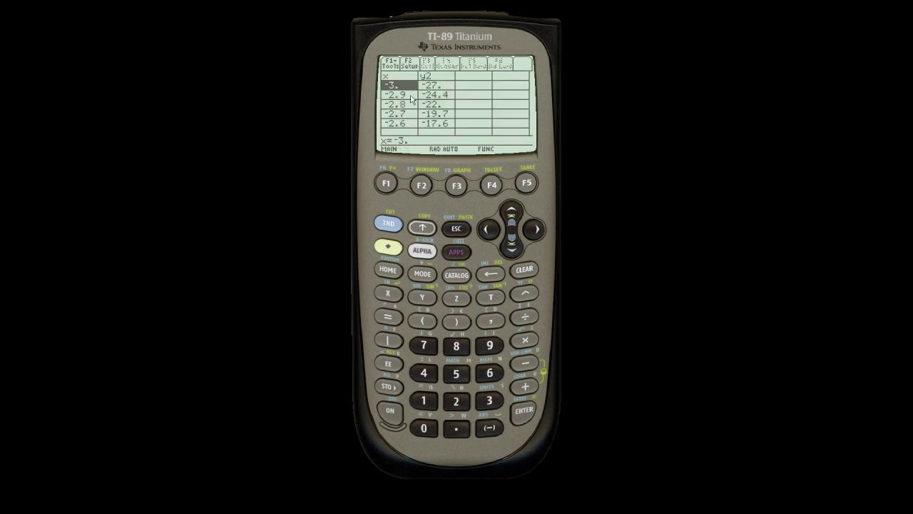
{"action": "left_click", "coordinate": [512, 251]}
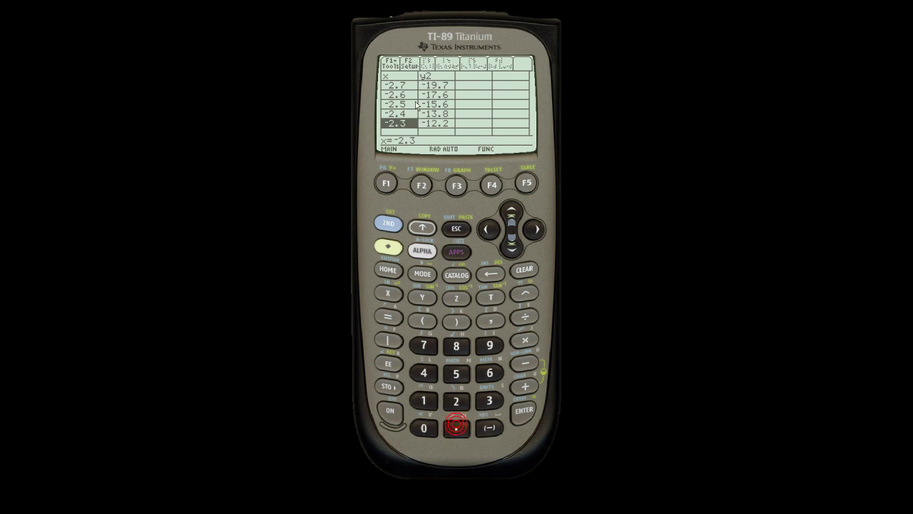
Change the table setup's Independent option from AUTO to ASK
{"action": "left_click", "coordinate": [421, 186]}
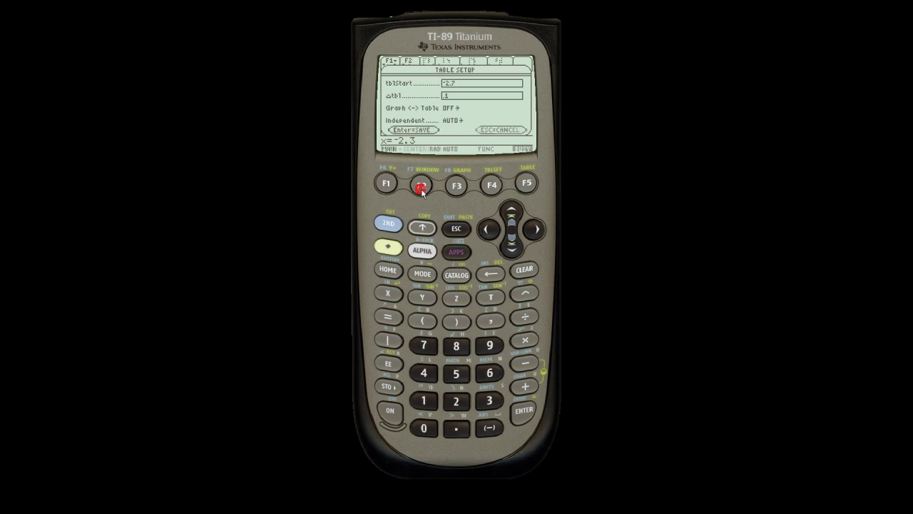
{"action": "left_click", "coordinate": [511, 249]}
{"action": "left_click", "coordinate": [511, 249]}
{"action": "left_click", "coordinate": [512, 249]}
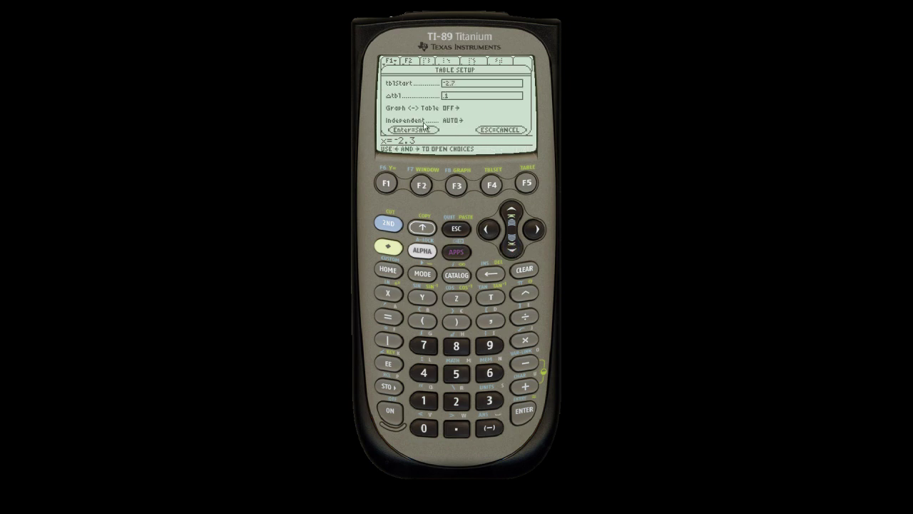
{"action": "left_click", "coordinate": [535, 227]}
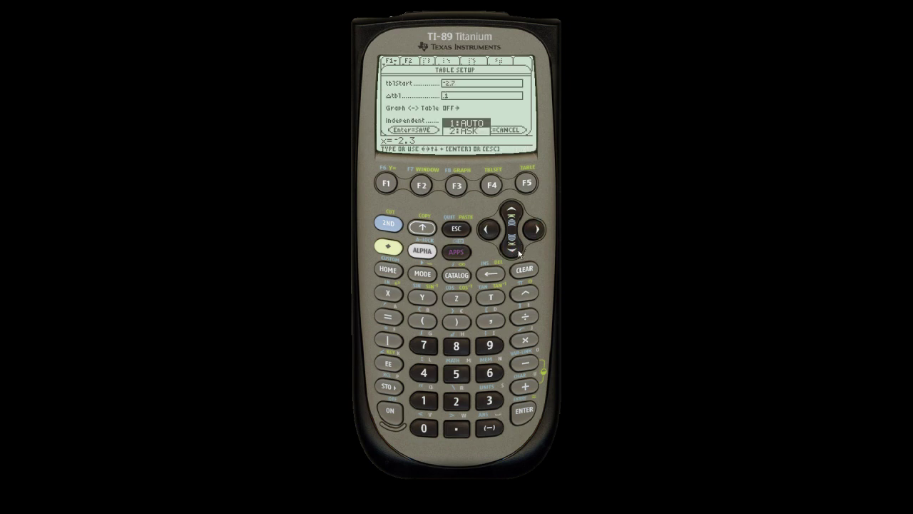
{"action": "left_click", "coordinate": [518, 250]}
{"action": "left_click", "coordinate": [523, 412]}
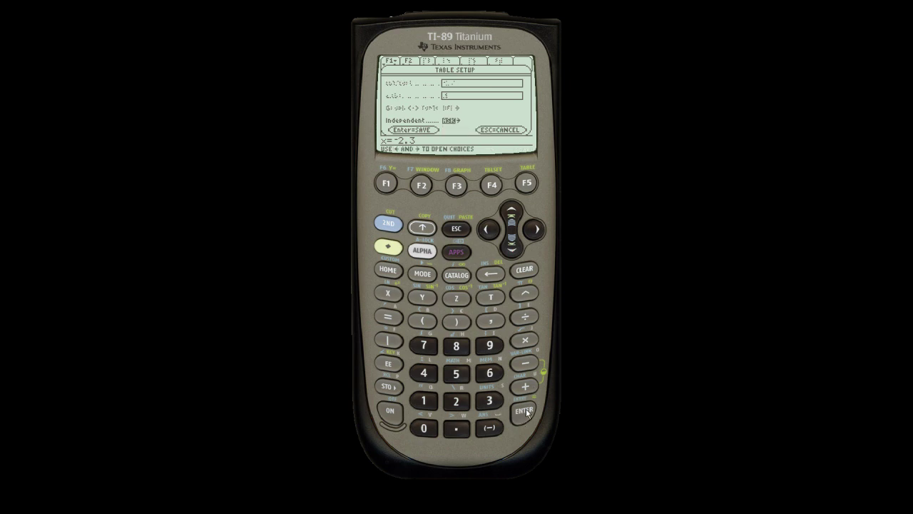
{"action": "left_click", "coordinate": [525, 411]}
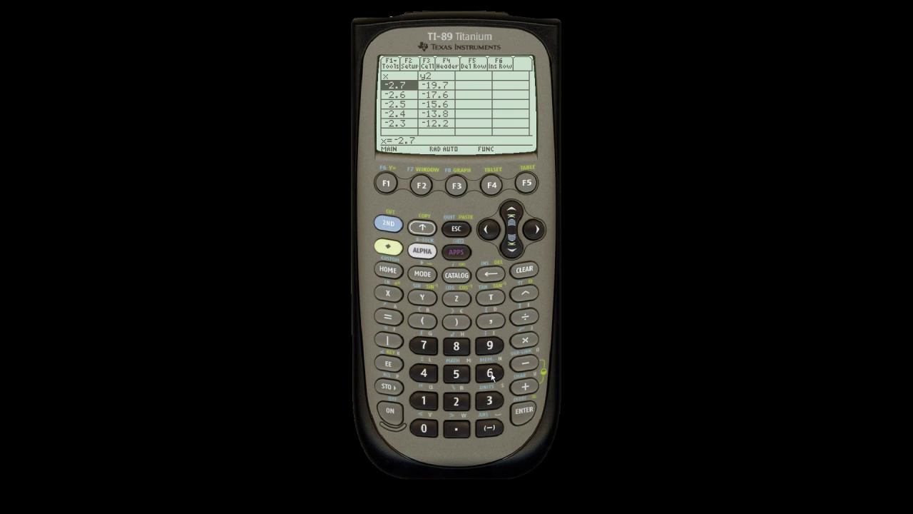
Enter x = -2.25 in the empty table row, giving y2 = -11.4
{"action": "left_click", "coordinate": [513, 250]}
{"action": "left_click", "coordinate": [513, 250]}
{"action": "left_click", "coordinate": [513, 249]}
{"action": "left_click", "coordinate": [513, 250]}
{"action": "left_click", "coordinate": [513, 250]}
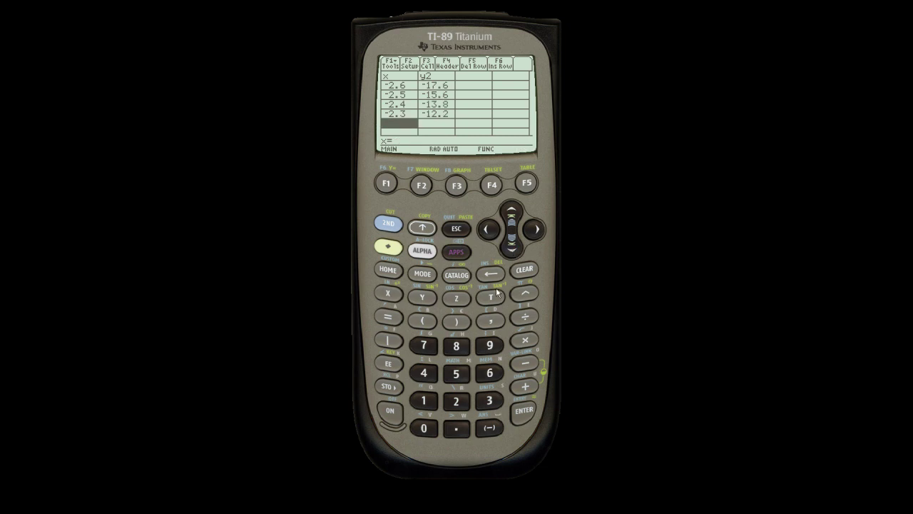
{"action": "left_click", "coordinate": [487, 430]}
{"action": "left_click", "coordinate": [456, 401]}
{"action": "left_click", "coordinate": [457, 428]}
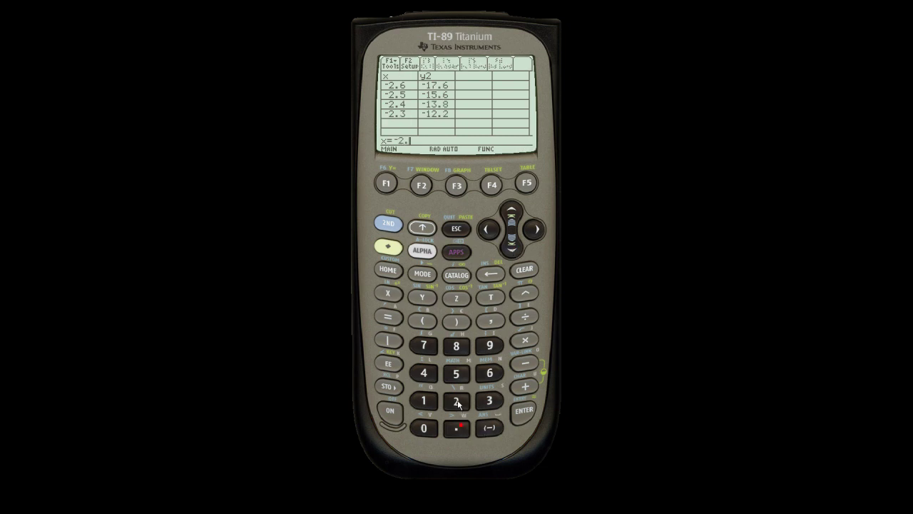
{"action": "left_click", "coordinate": [456, 401]}
{"action": "left_click", "coordinate": [454, 376]}
{"action": "left_click", "coordinate": [523, 410]}
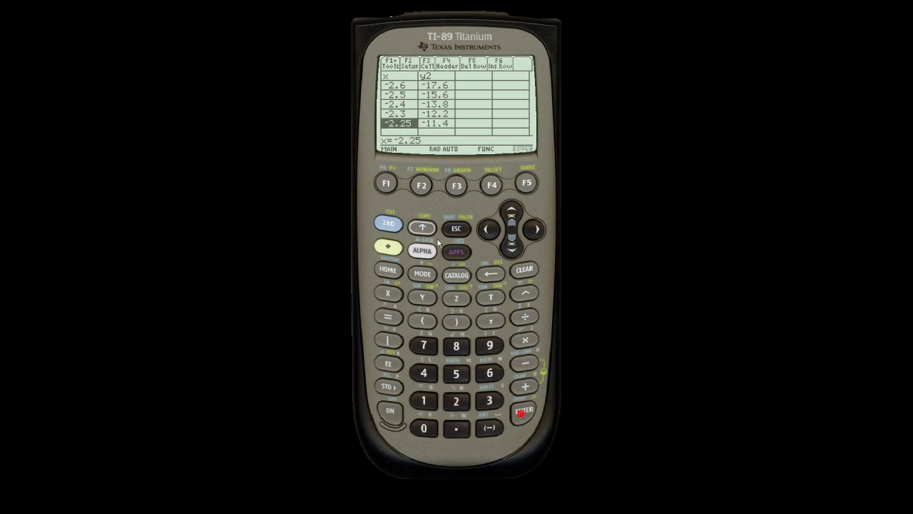